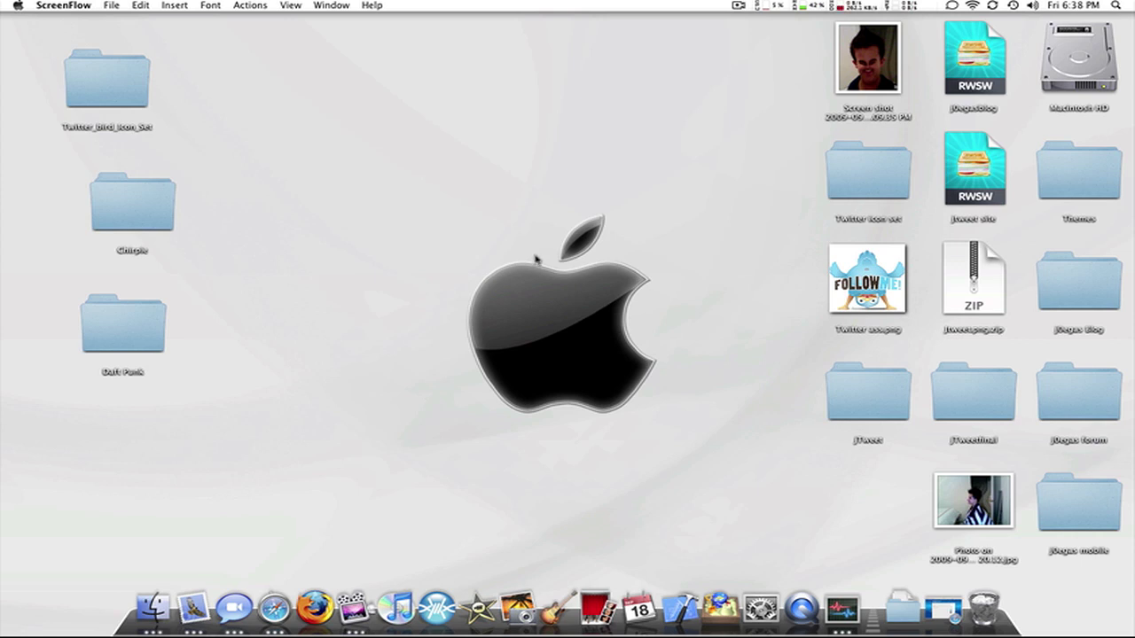
# Step: Restore the minimized Packager Repo Safari window from the Dock and nudge it slightly left
pyautogui.moveTo(414, 182)
pyautogui.mouseDown()
pyautogui.moveTo(694, 458)
pyautogui.moveTo(709, 453)
pyautogui.mouseUp()
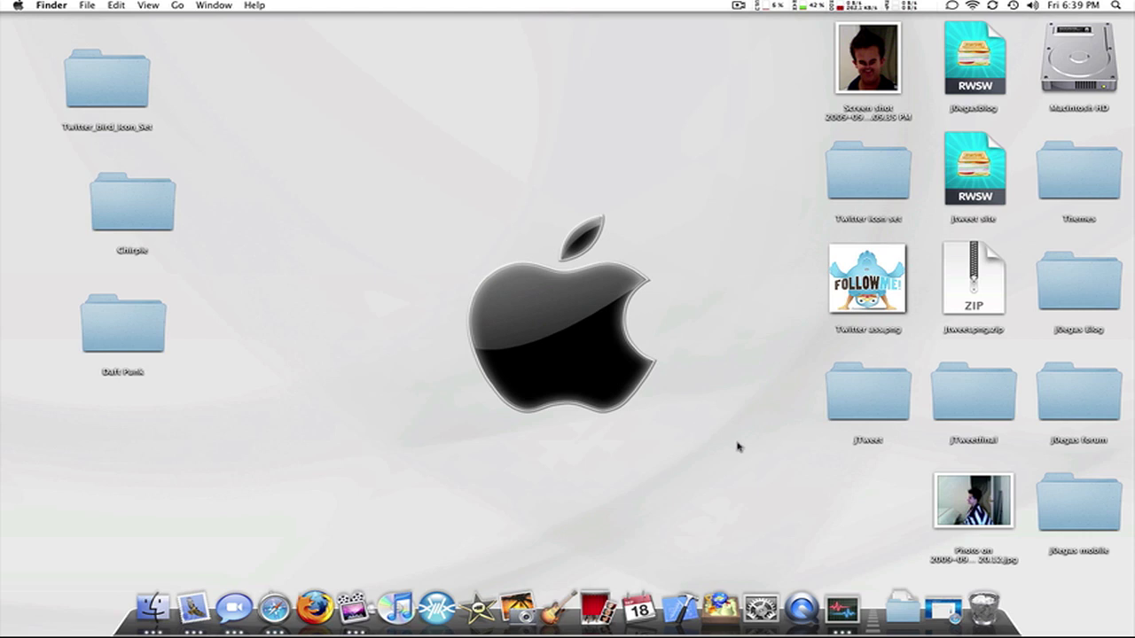
pyautogui.moveTo(729, 438)
pyautogui.mouseDown()
pyautogui.moveTo(423, 352)
pyautogui.moveTo(395, 174)
pyautogui.mouseUp()
pyautogui.moveTo(396, 177); pyautogui.dragTo(711, 450)
pyautogui.click(913, 585)
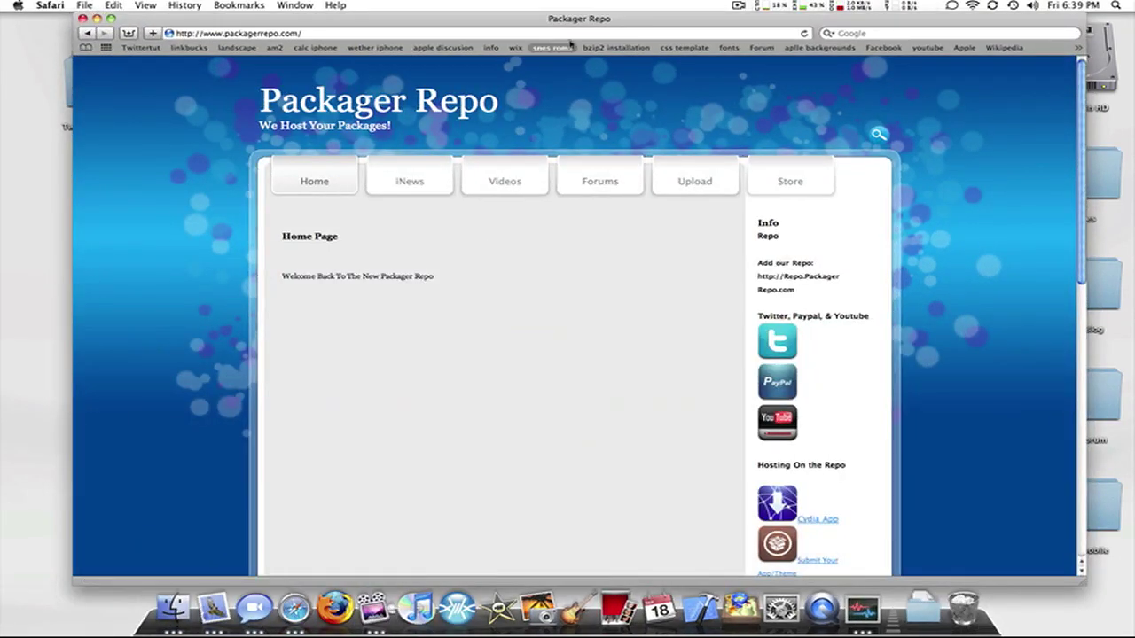
pyautogui.moveTo(563, 21); pyautogui.dragTo(549, 19)
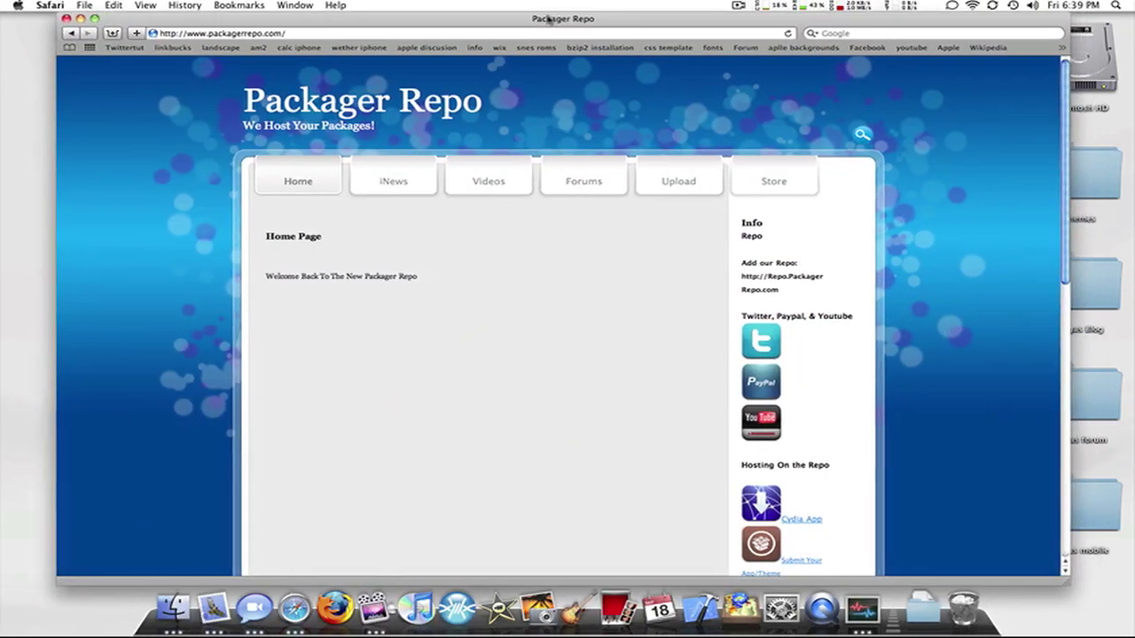
pyautogui.click(415, 32)
pyautogui.click(293, 37)
# Step: Scroll the home page down to the makers credits and 2009 footer, then back to the top
pyautogui.scroll(-5, 545, 232)
pyautogui.scroll(-3, 545, 235)
pyautogui.scroll(-4, 544, 240)
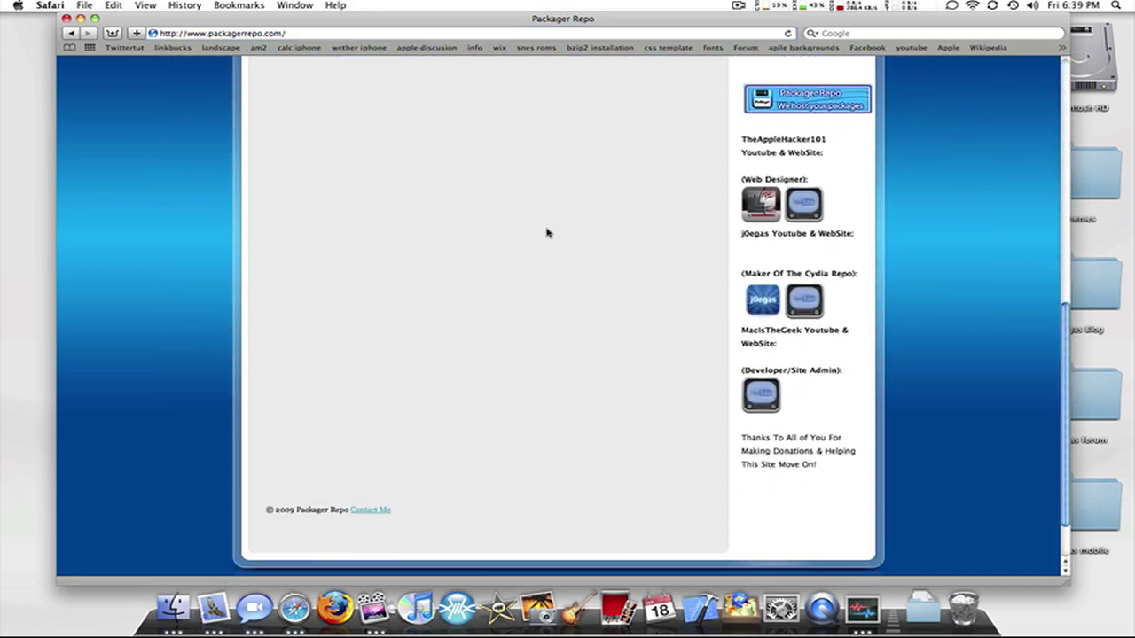
pyautogui.scroll(3, 607, 270)
pyautogui.scroll(5, 603, 293)
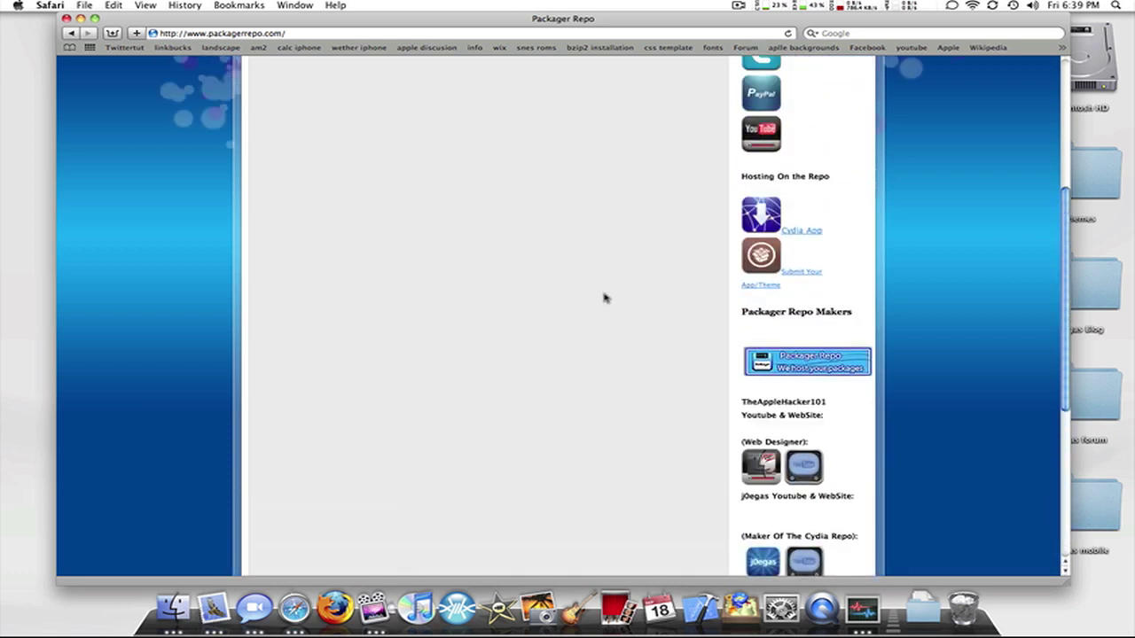
pyautogui.scroll(3, 603, 293)
pyautogui.scroll(3, 606, 297)
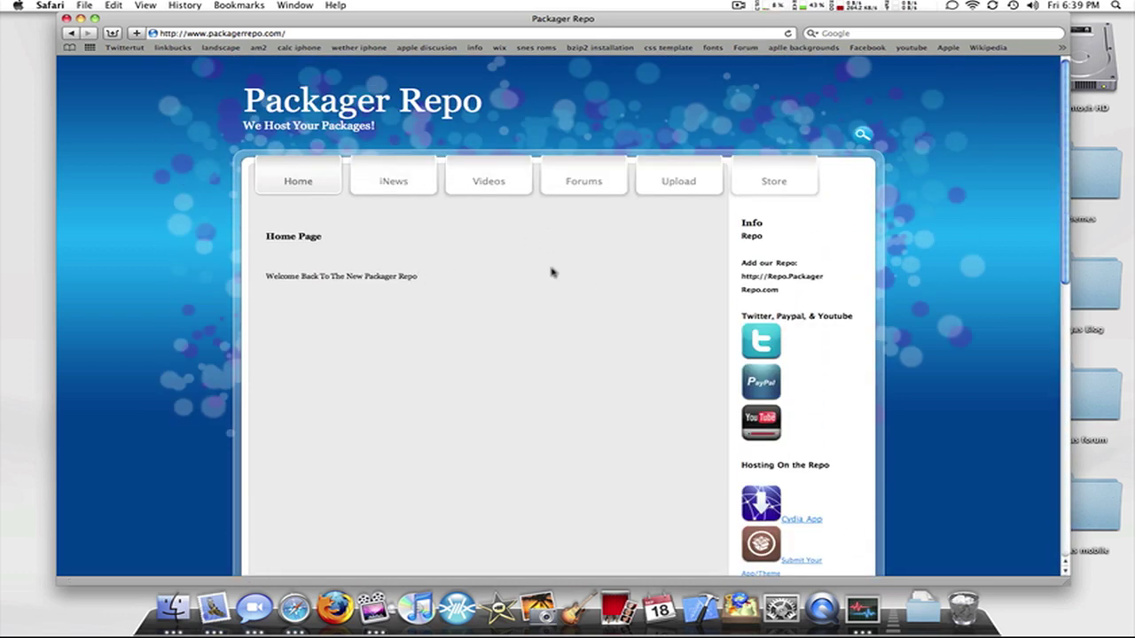
# Step: Go to the Upload page, skim its requirements list, and scroll down to the empty submission form
pyautogui.click(678, 185)
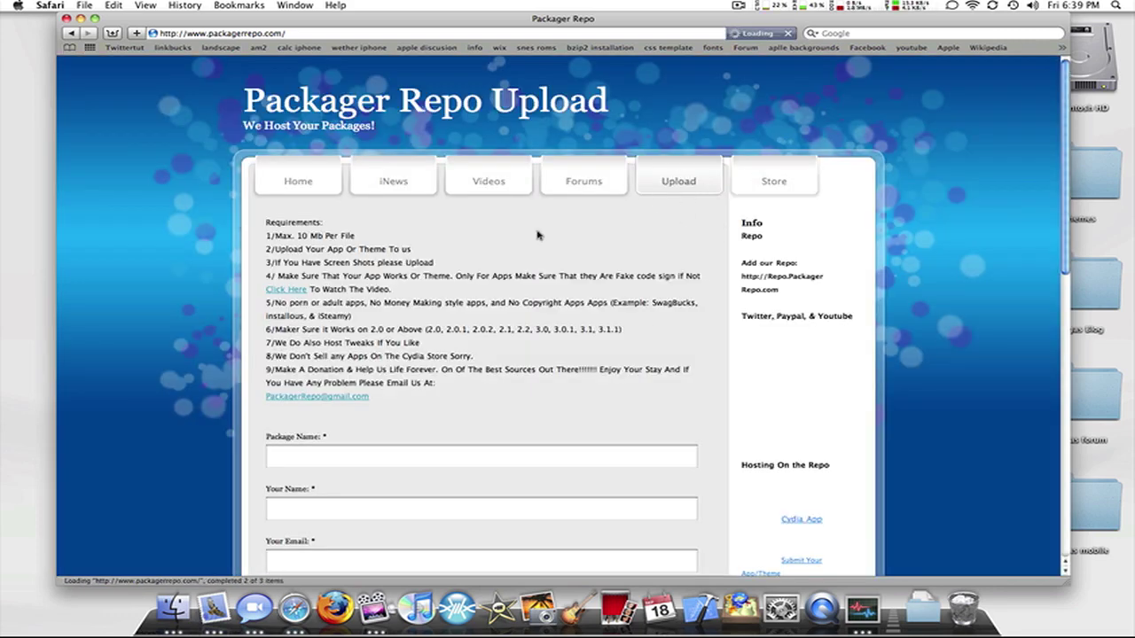
pyautogui.moveTo(263, 235)
pyautogui.mouseDown()
pyautogui.moveTo(370, 241)
pyautogui.moveTo(663, 391)
pyautogui.mouseUp()
pyautogui.click(667, 393)
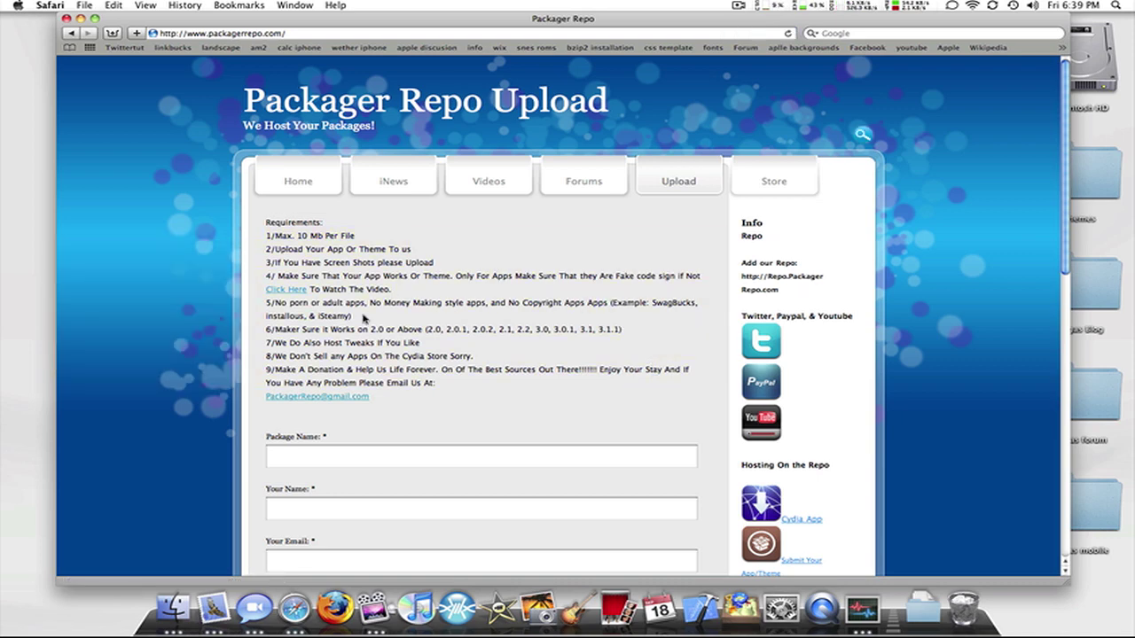
pyautogui.scroll(-3, 363, 318)
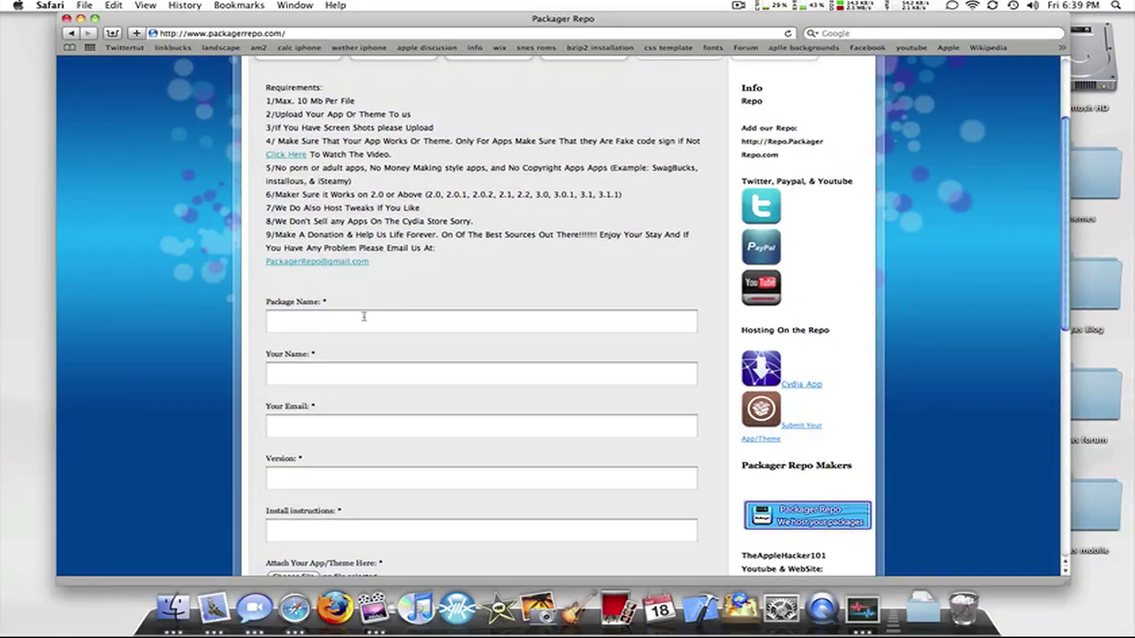
pyautogui.scroll(-1, 363, 317)
pyautogui.scroll(-1, 362, 316)
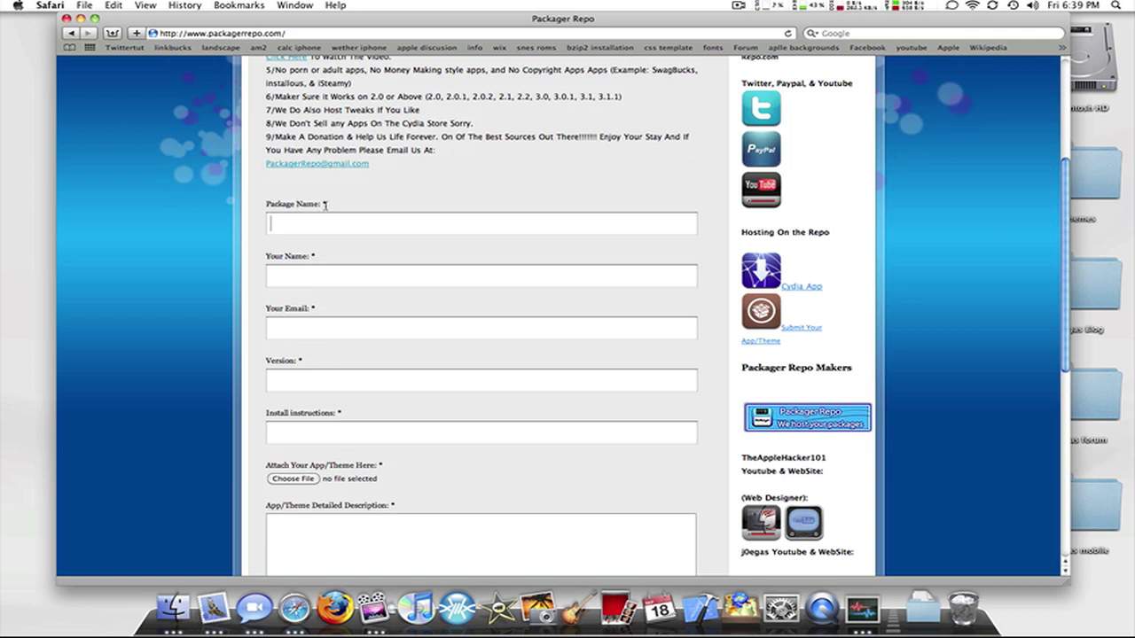
# Step: Enter package name 'THE COOL THEME' and the submitter's name
pyautogui.write('THE')
pyautogui.press('BackSpace')
pyautogui.press('BackSpace')
pyautogui.press('BackSpace')
pyautogui.write('THE')
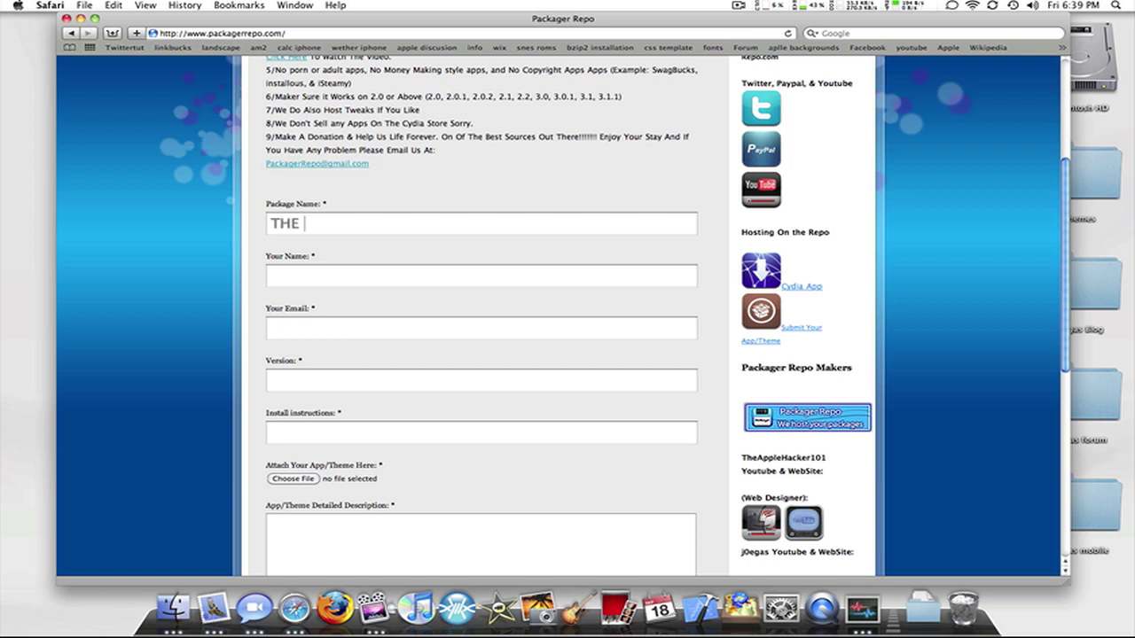
pyautogui.write(' COOL THEME')
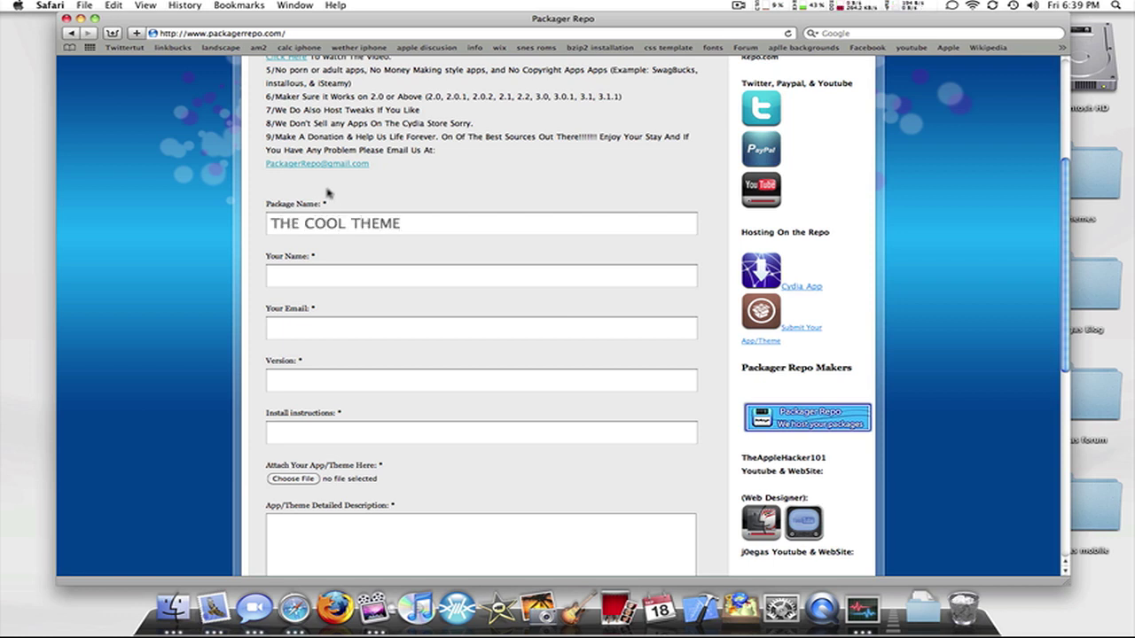
pyautogui.click(324, 271)
pyautogui.write('bob')
# Step: Fill in the submitter's email address and version 1.0
pyautogui.click(338, 332)
pyautogui.write('gbhnms,lfbgl')
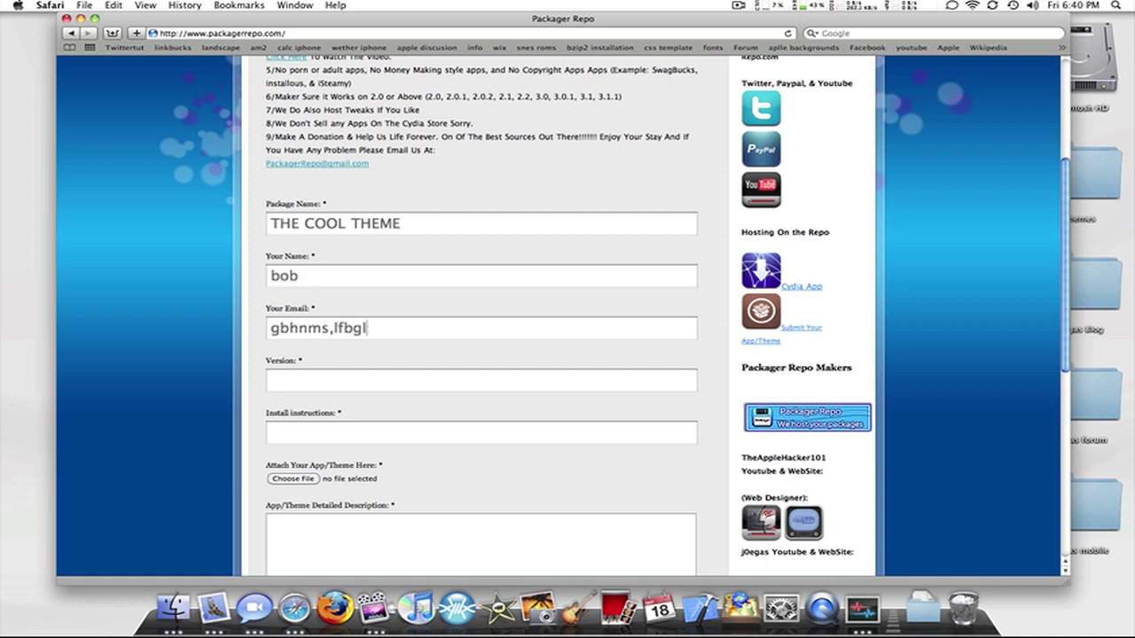
pyautogui.write('@hi.com')
pyautogui.scroll(-3, 343, 381)
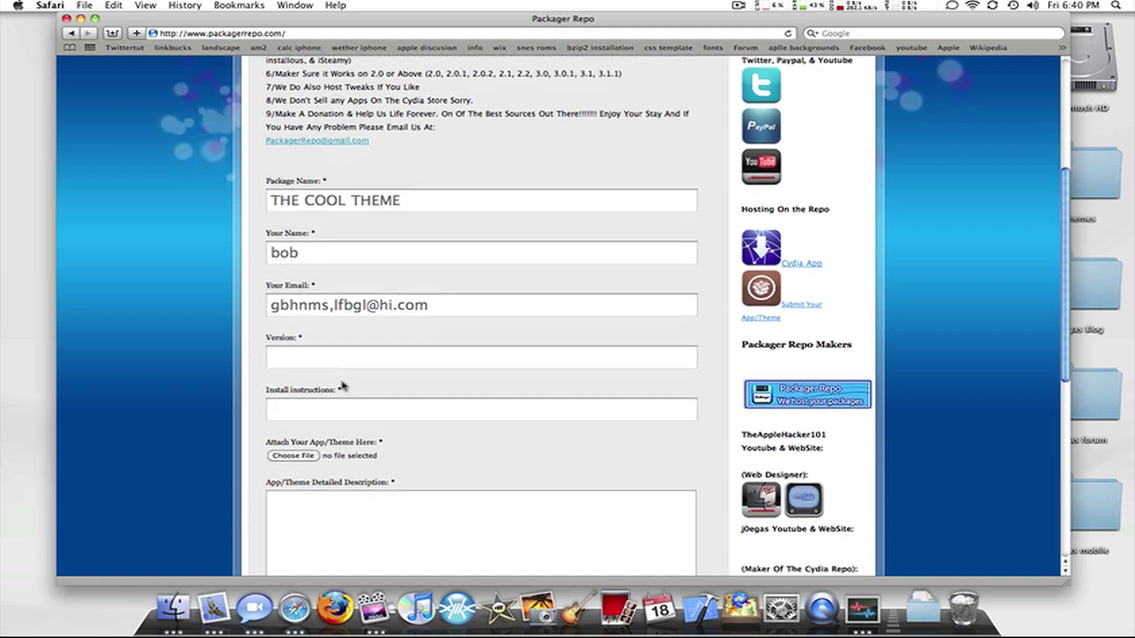
pyautogui.press('Tab')
pyautogui.write('1')
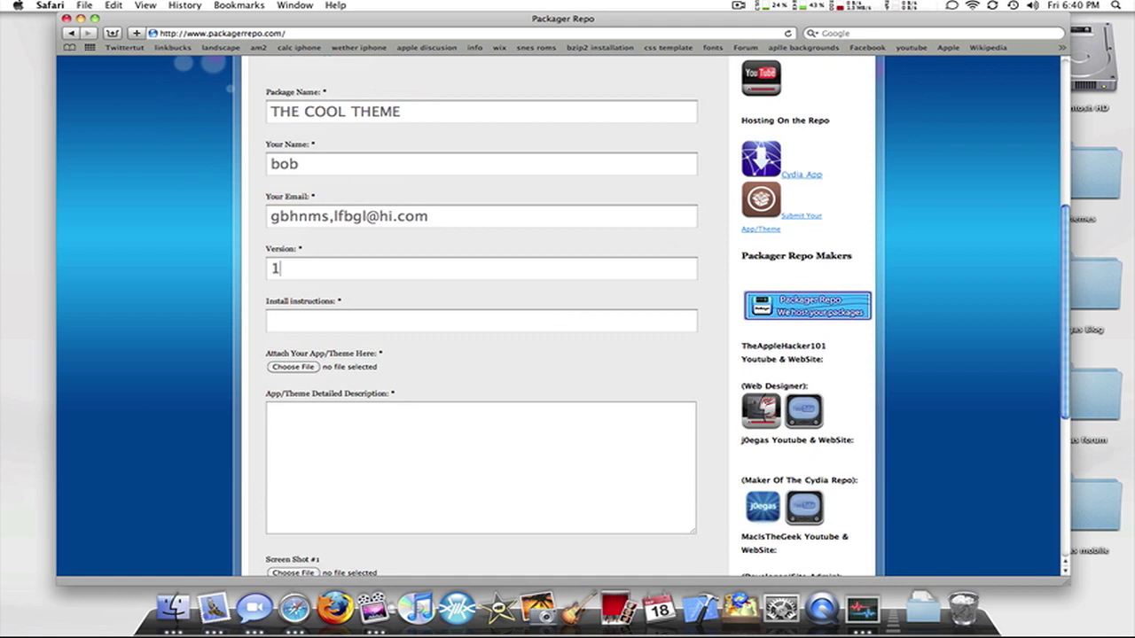
pyautogui.write('.0')
pyautogui.click(353, 319)
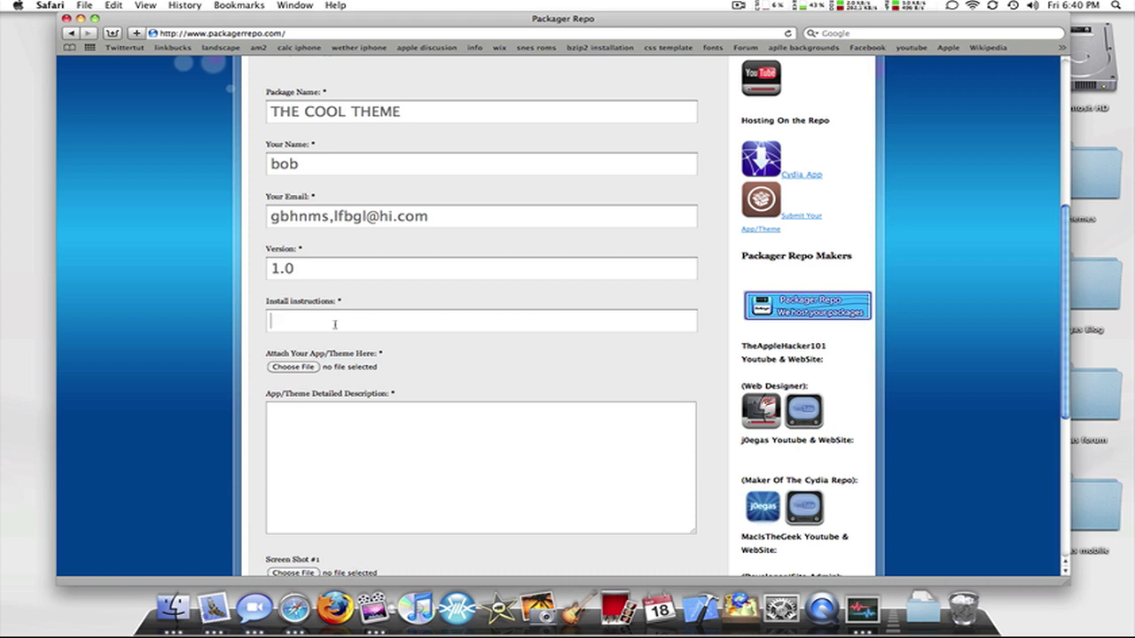
pyautogui.write('NA')
pyautogui.press('BackSpace')
pyautogui.press('BackSpace')
pyautogui.write('/')
pyautogui.write('mobile')
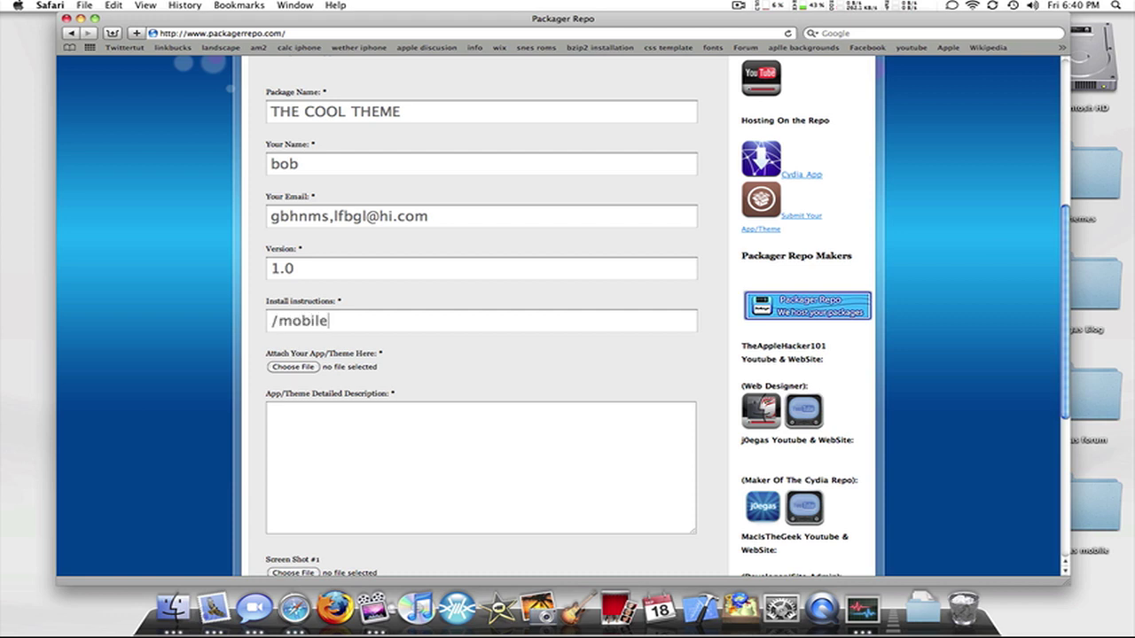
pyautogui.press('BackSpace')
pyautogui.press('BackSpace')
pyautogui.press('BackSpace')
pyautogui.press('BackSpace')
pyautogui.press('BackSpace')
pyautogui.press('BackSpace')
pyautogui.write('l')
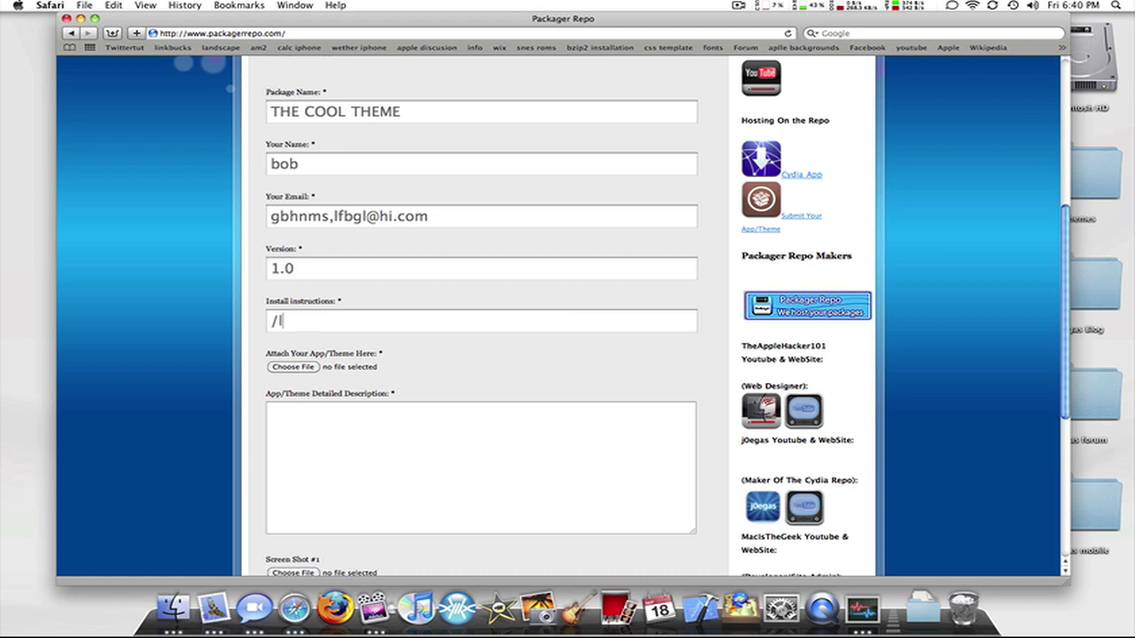
pyautogui.write('ibrarty')
pyautogui.press('BackSpace')
pyautogui.press('BackSpace')
pyautogui.write('y')
pyautogui.write('/mobiles')
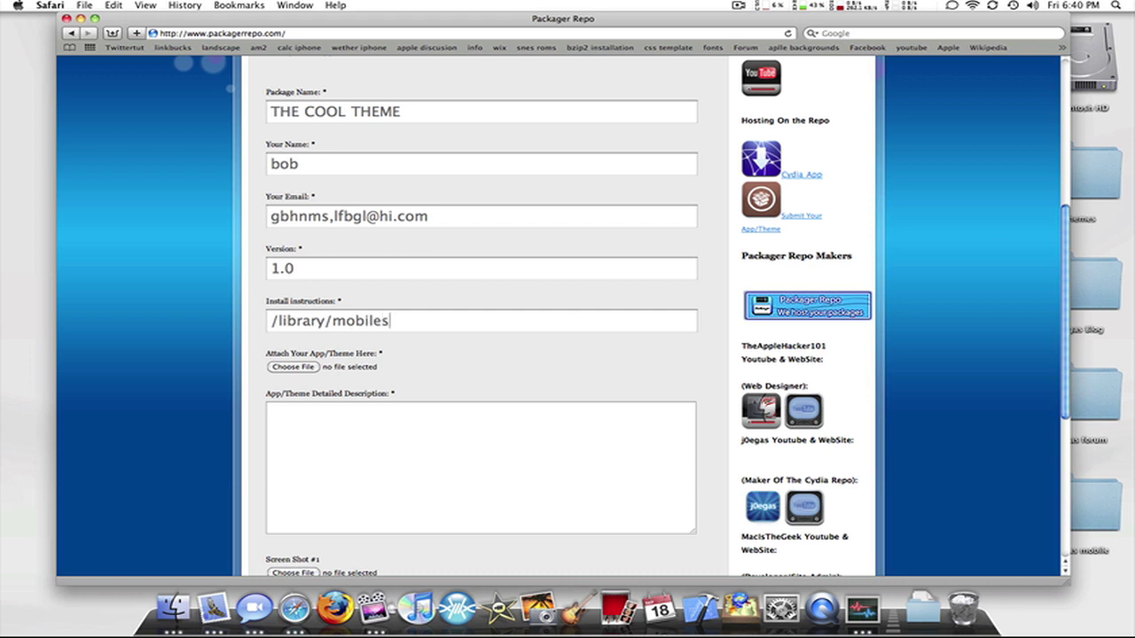
pyautogui.write('ubstrate')
pyautogui.tripleClick(269, 321)
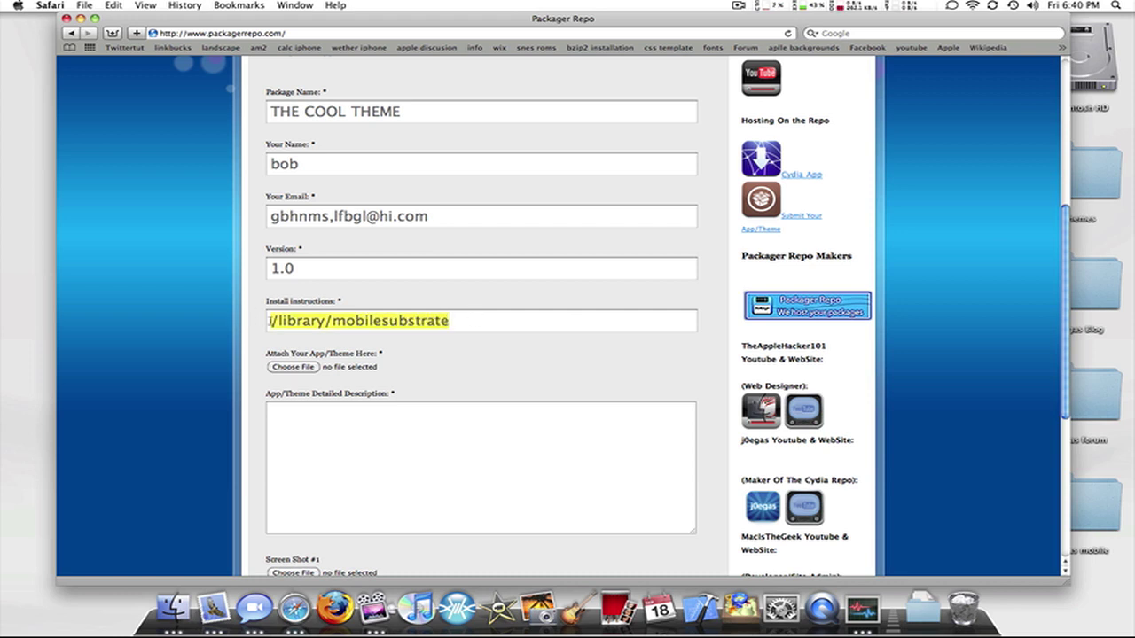
pyautogui.click(268, 321)
pyautogui.tripleClick(463, 322)
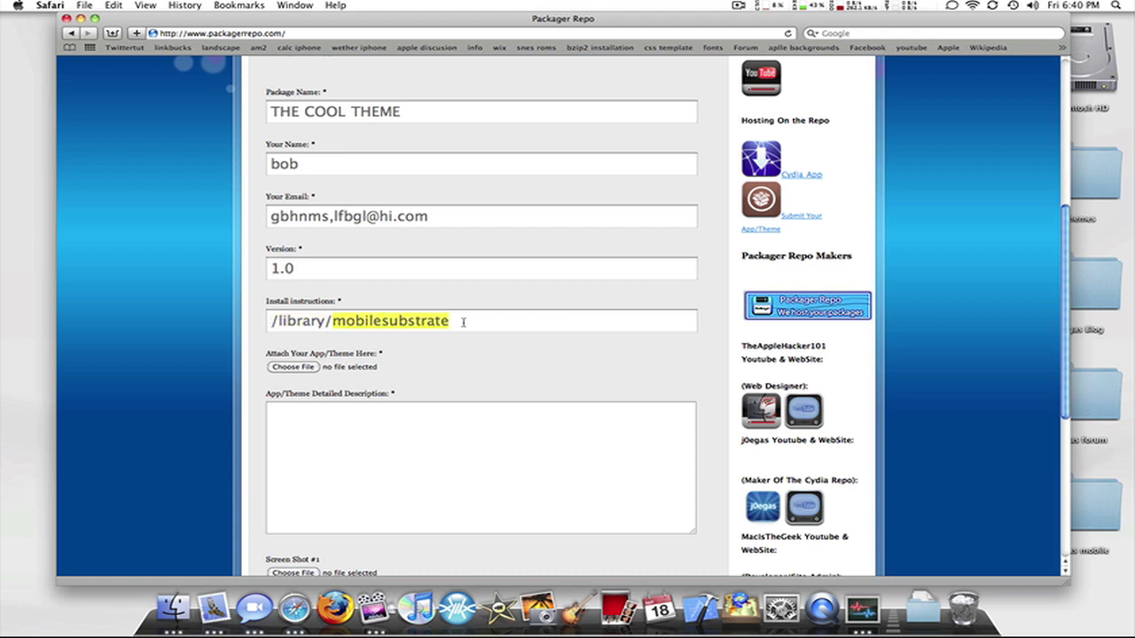
pyautogui.press('BackSpace')
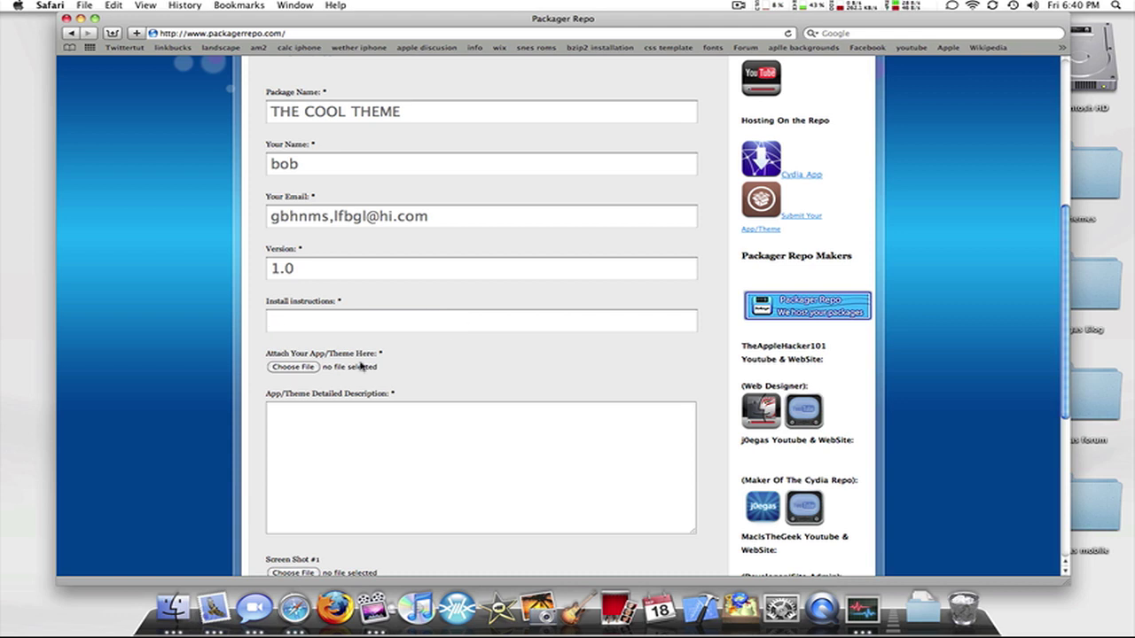
# Step: Cancel attaching an app/theme file and enter the detailed description 'Wee-Snaw'
pyautogui.scroll(-3, 373, 360)
pyautogui.scroll(-2, 426, 354)
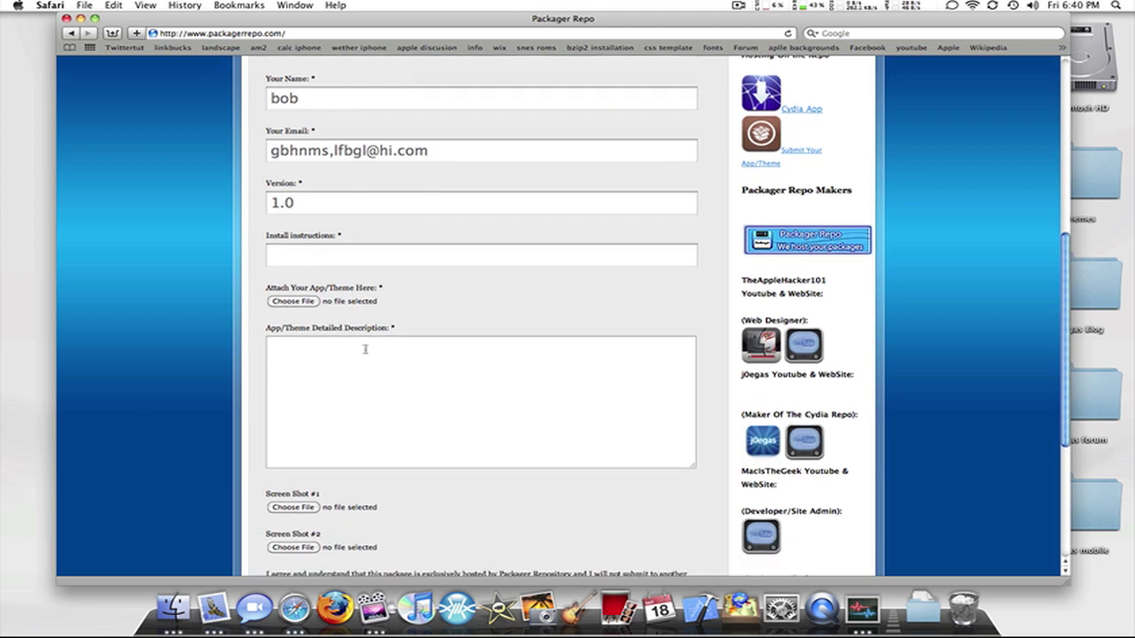
pyautogui.click(313, 302)
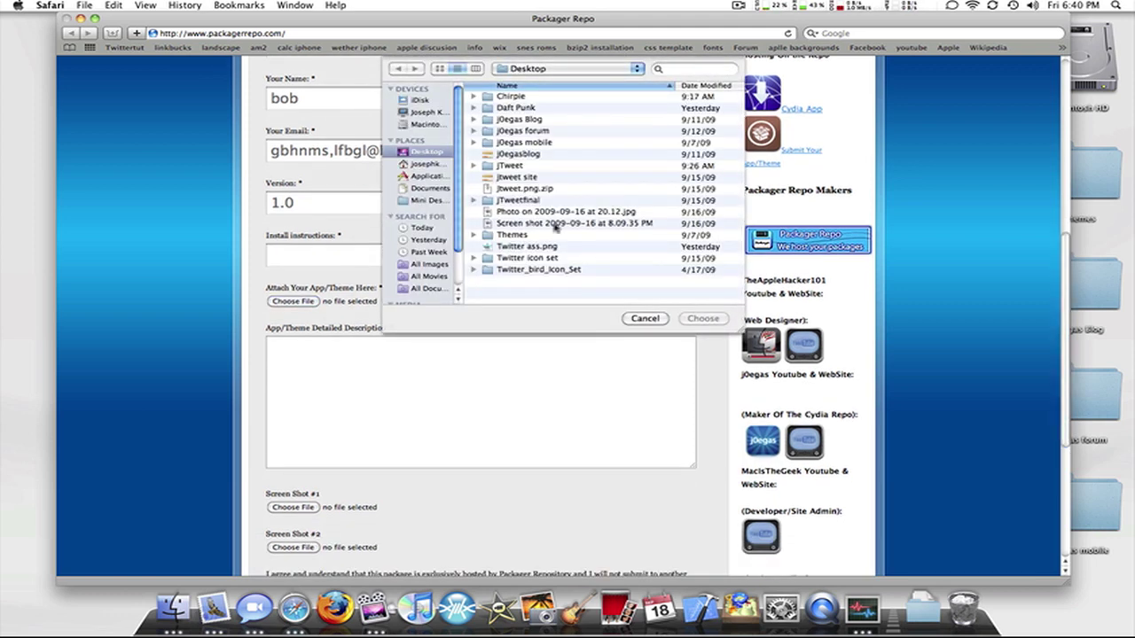
pyautogui.click(634, 318)
pyautogui.click(532, 357)
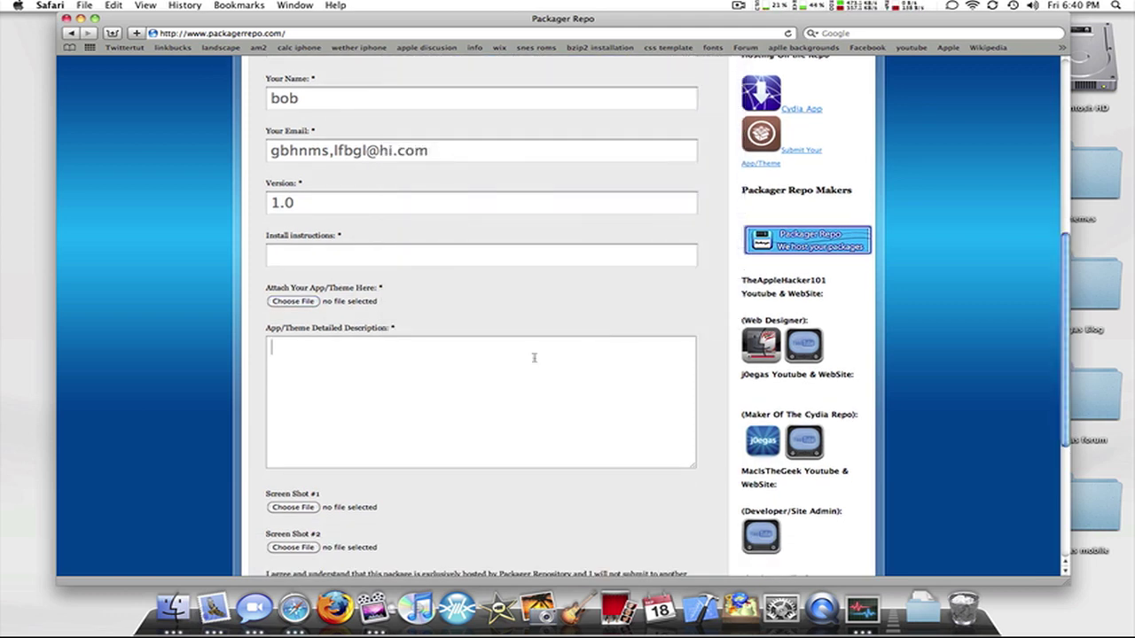
pyautogui.write('Wee')
pyautogui.write('-Snaw')
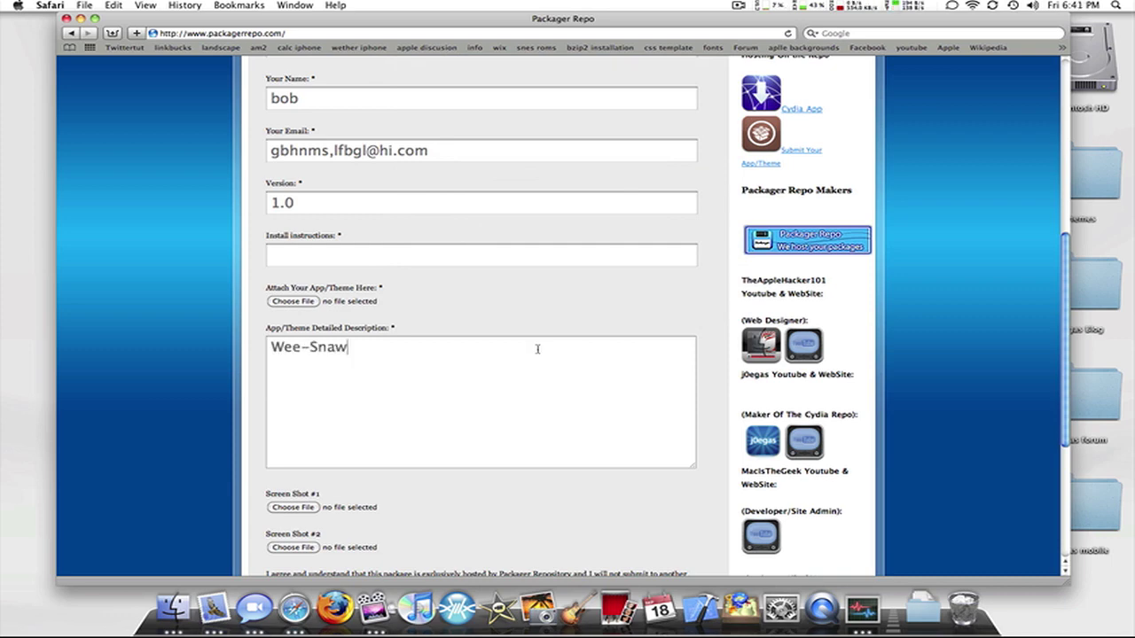
pyautogui.scroll(-3, 535, 347)
pyautogui.scroll(-2, 524, 375)
pyautogui.scroll(-3, 381, 384)
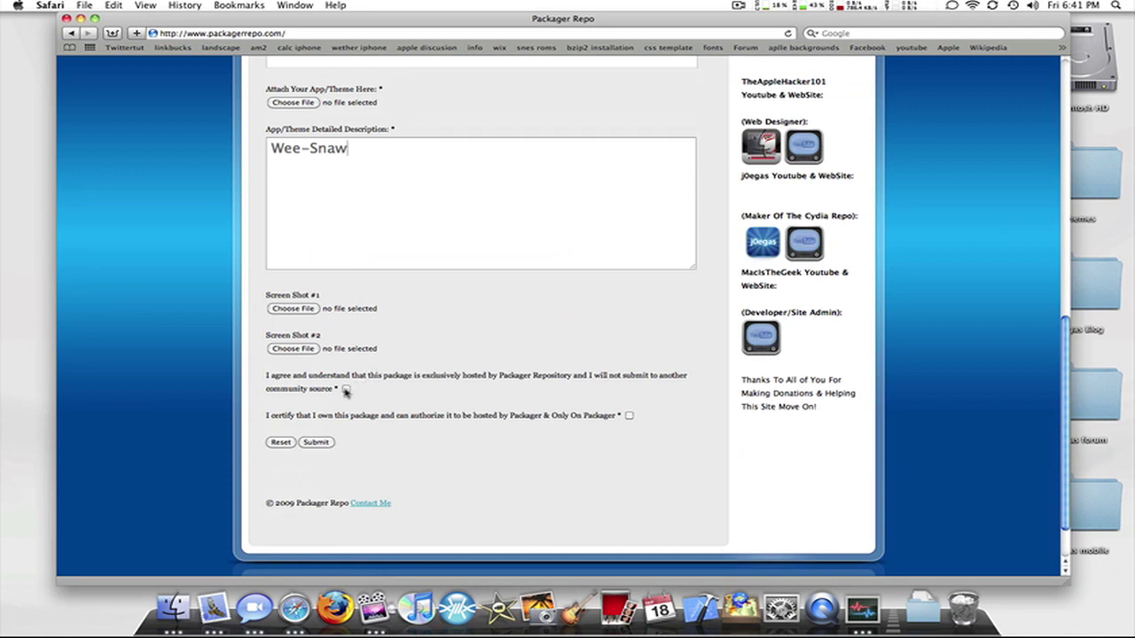
# Step: Tick the 'I certify' ownership checkbox, leaving the exclusive-hosting agreement unticked
pyautogui.click(346, 389)
pyautogui.click(346, 389)
pyautogui.moveTo(264, 376); pyautogui.dragTo(655, 386)
pyautogui.click(656, 388)
pyautogui.click(629, 415)
pyautogui.click(346, 389)
pyautogui.click(347, 389)
# Step: Close the Safari window, confirming the unsubmitted upload form is discarded
pyautogui.scroll(5, 535, 367)
pyautogui.scroll(5, 535, 366)
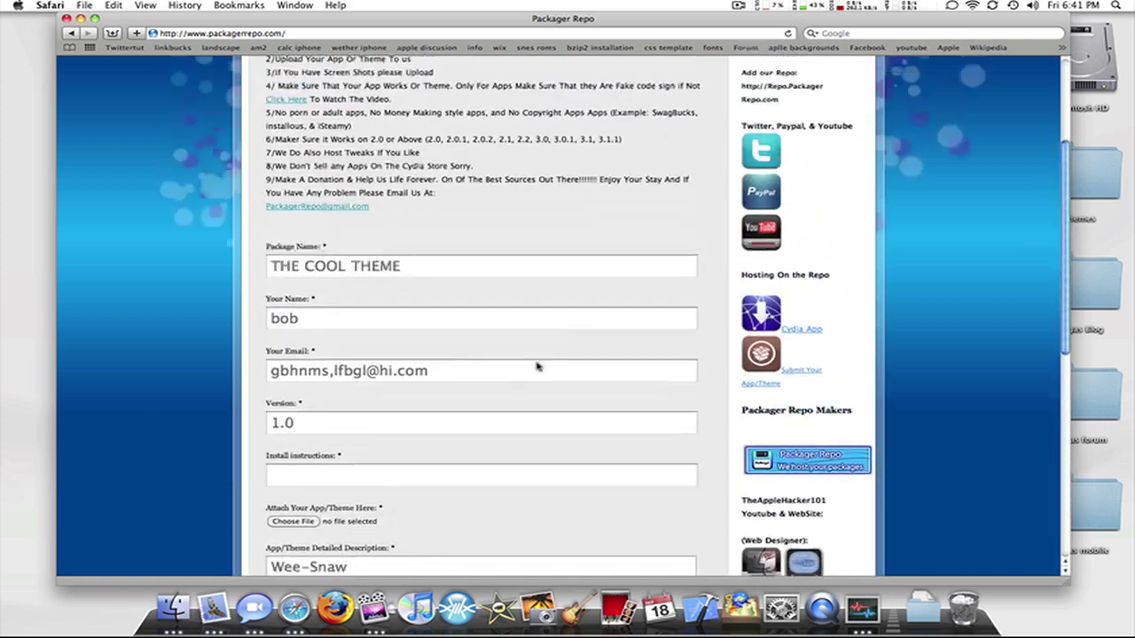
pyautogui.scroll(5, 535, 366)
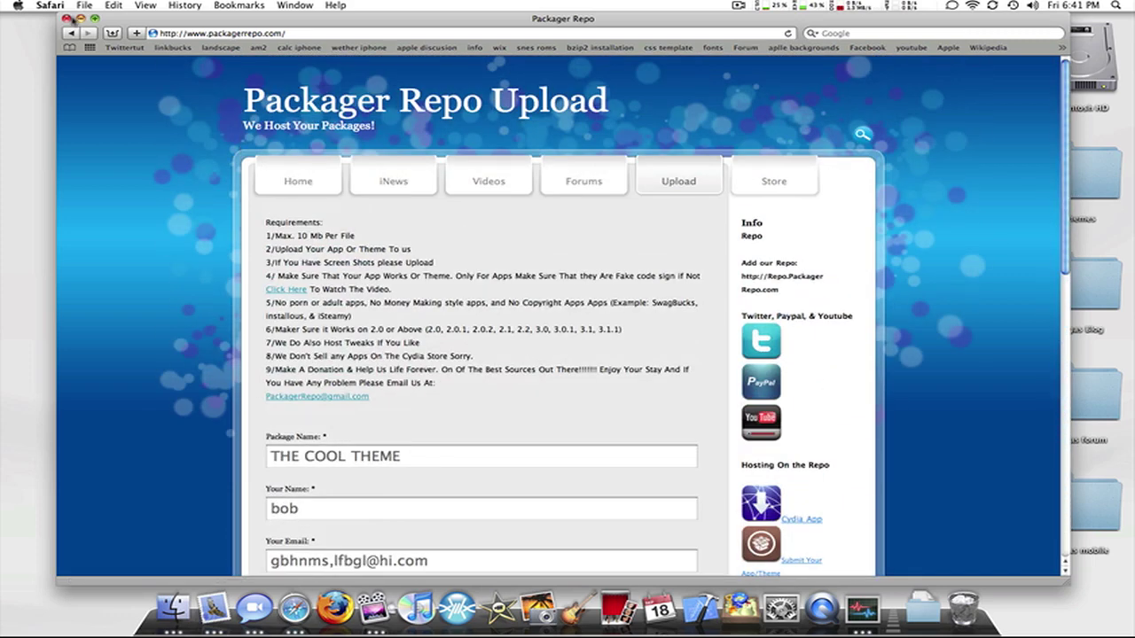
pyautogui.click(67, 17)
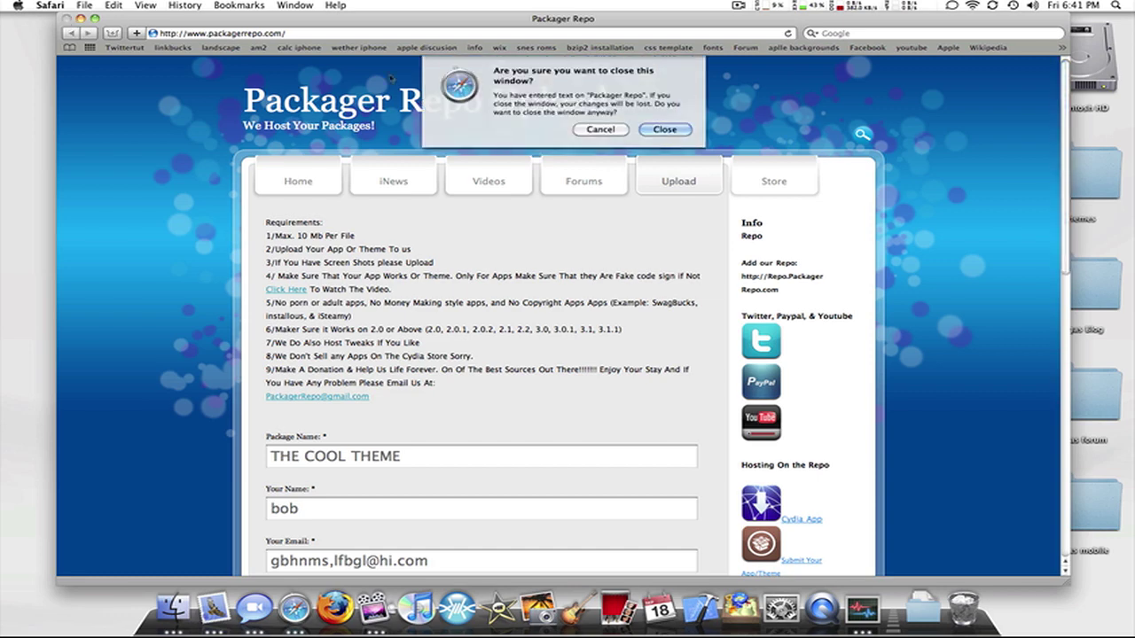
pyautogui.click(665, 129)
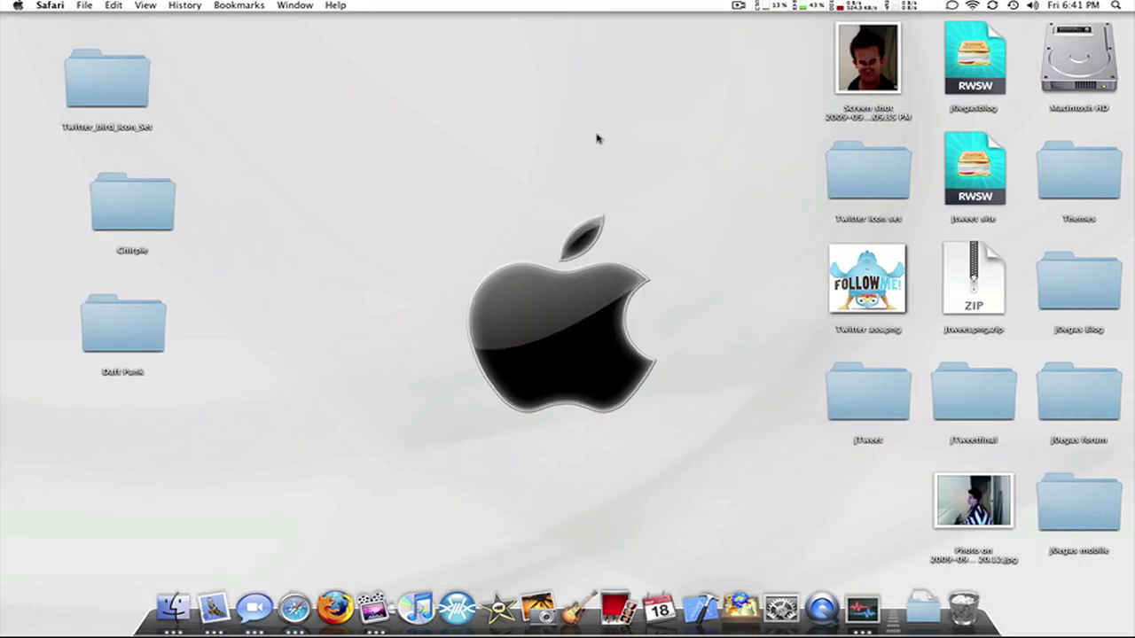